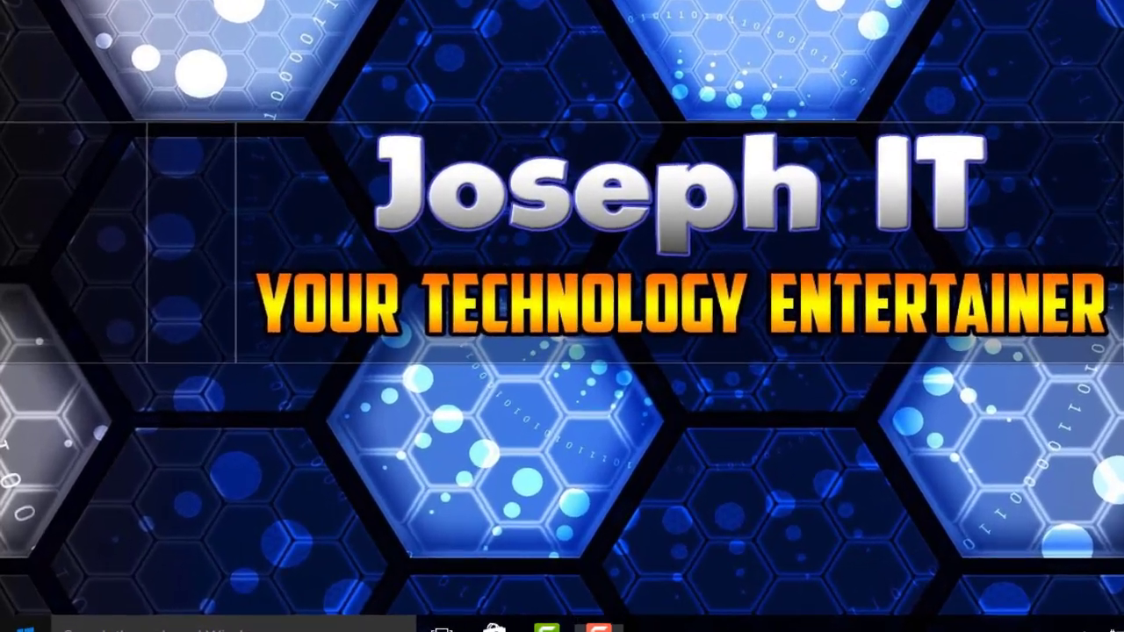
Step: From Start, open Your account settings and bring up the centred Microsoft account sign-in dialog
{"action": "key", "text": "super"}
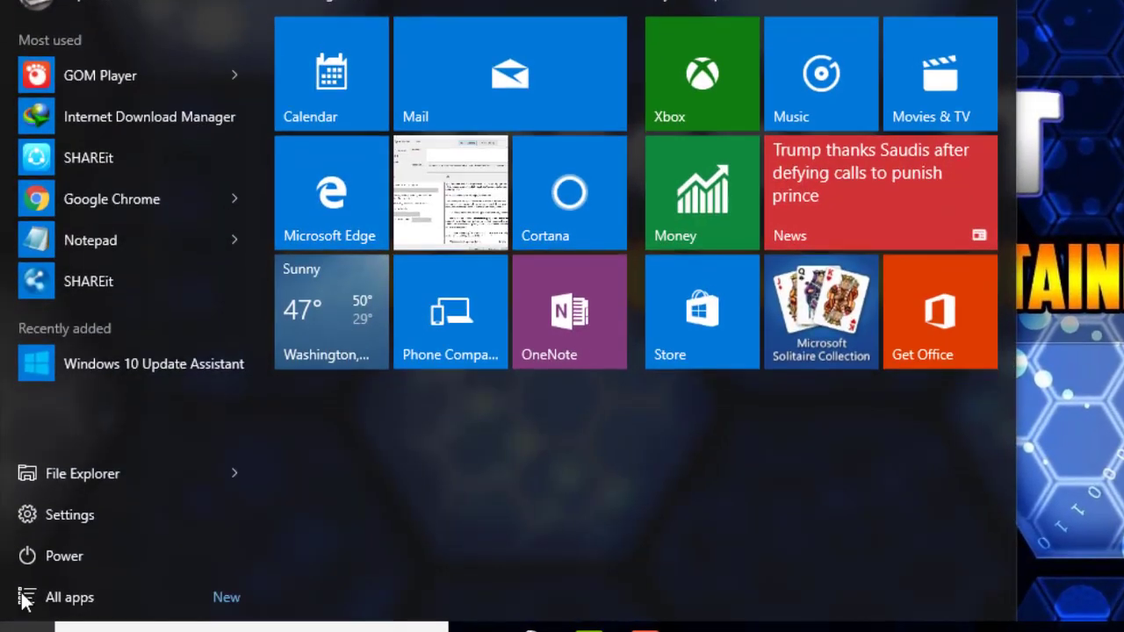
{"action": "left_click", "coordinate": [168, 2]}
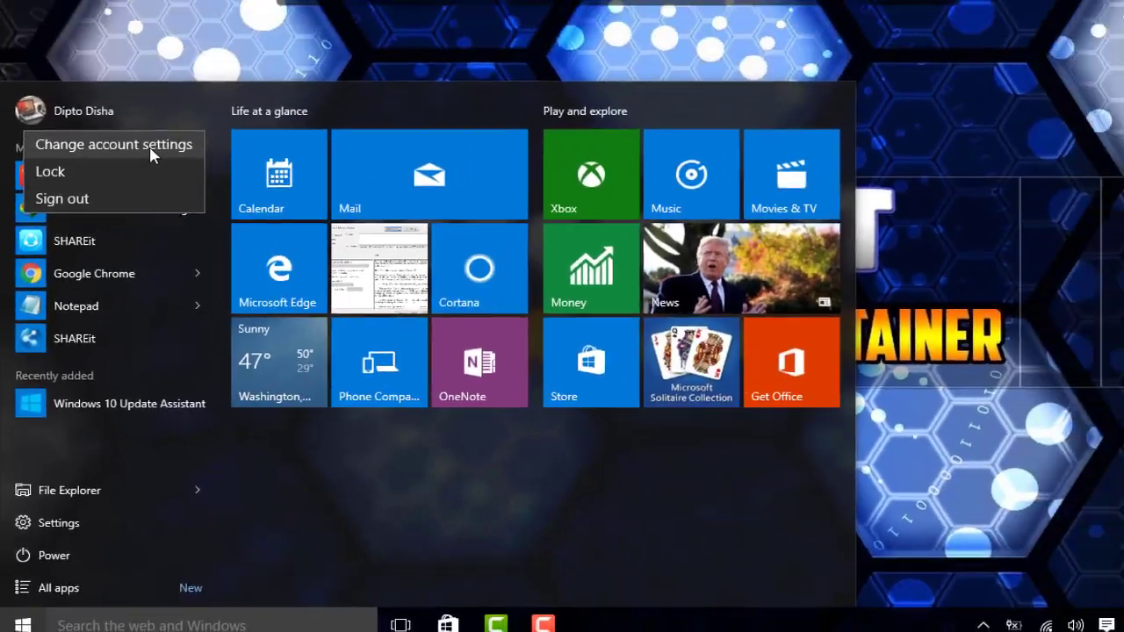
{"action": "left_click", "coordinate": [151, 156]}
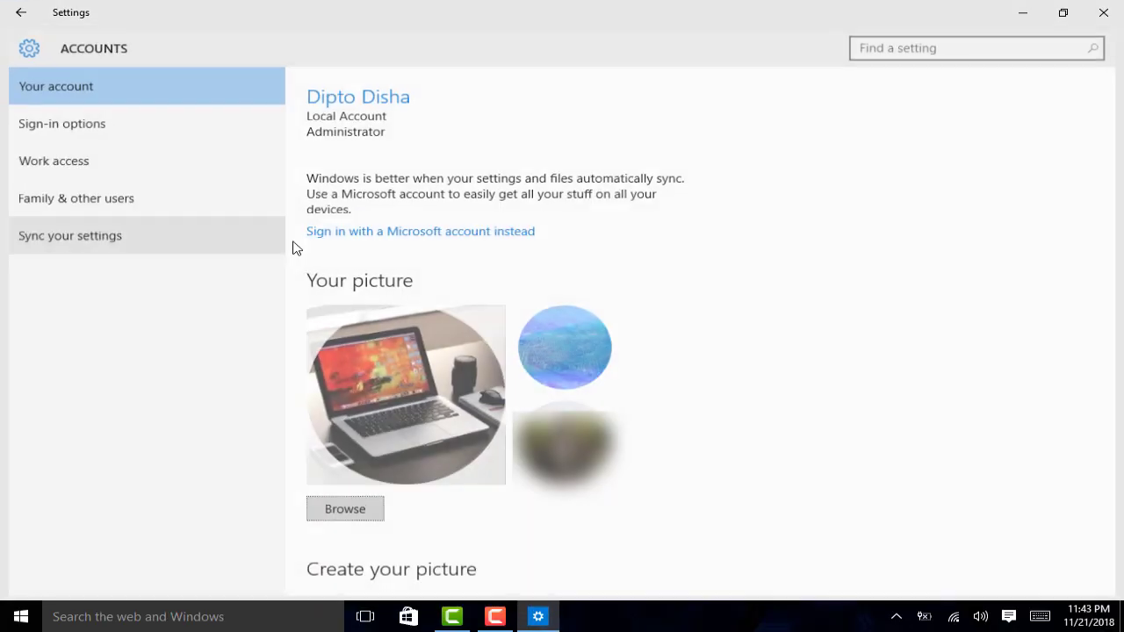
{"action": "left_click", "coordinate": [435, 230]}
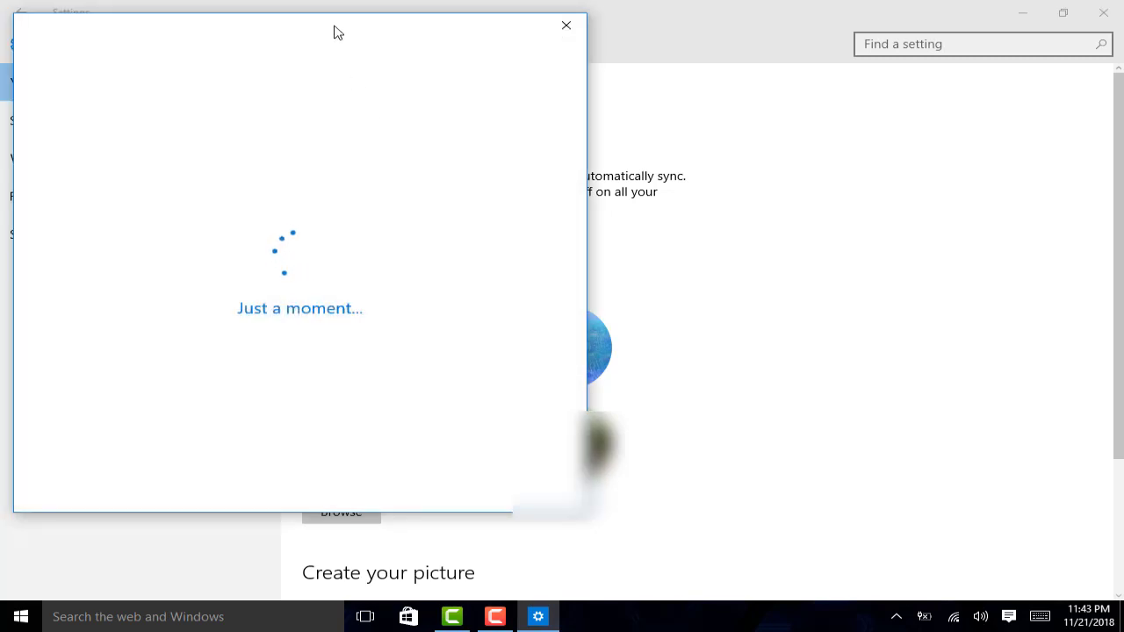
{"action": "left_click_drag", "start_coordinate": [334, 29], "coordinate": [567, 64]}
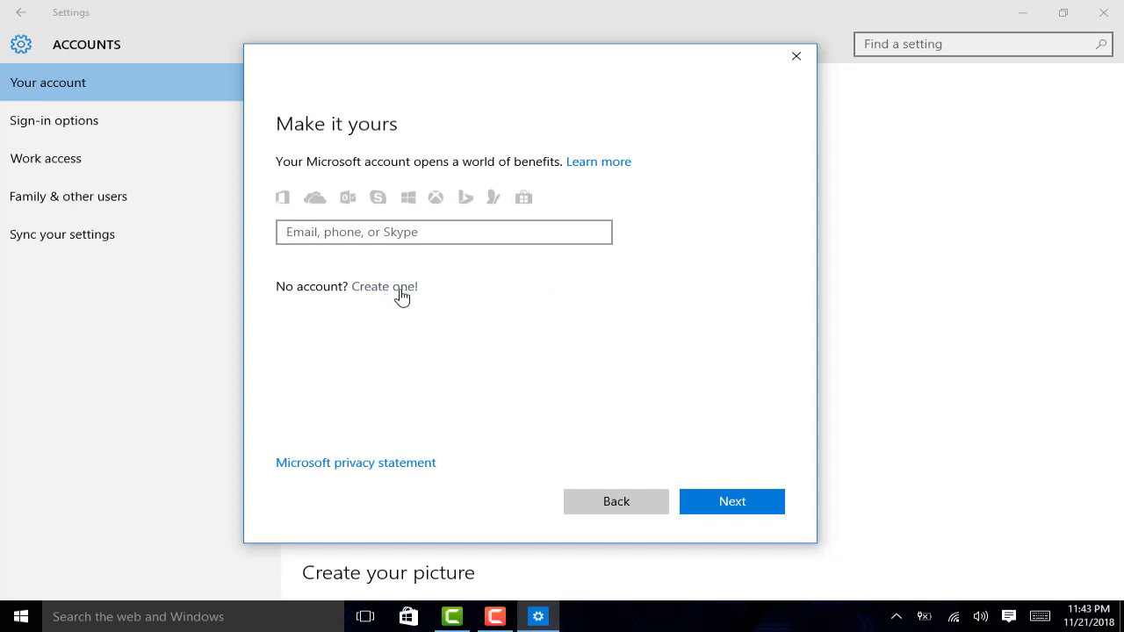
Step: Choose 'Create one!' and enter a new username at hotmail.com, confirming the address is available
{"action": "left_click", "coordinate": [401, 297]}
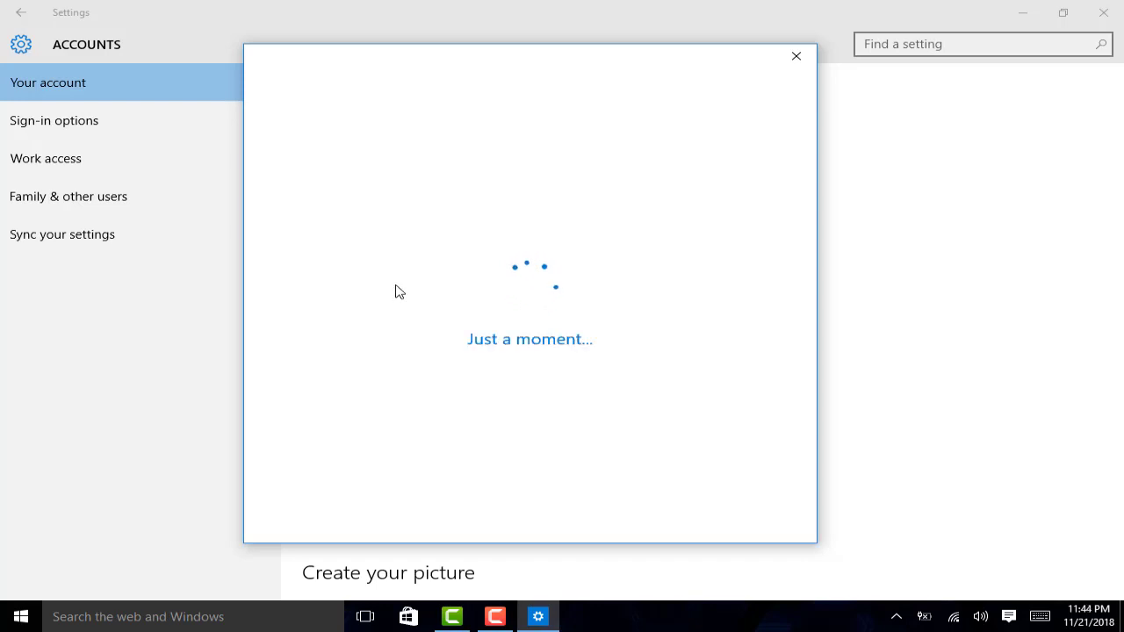
{"action": "left_click", "coordinate": [396, 225]}
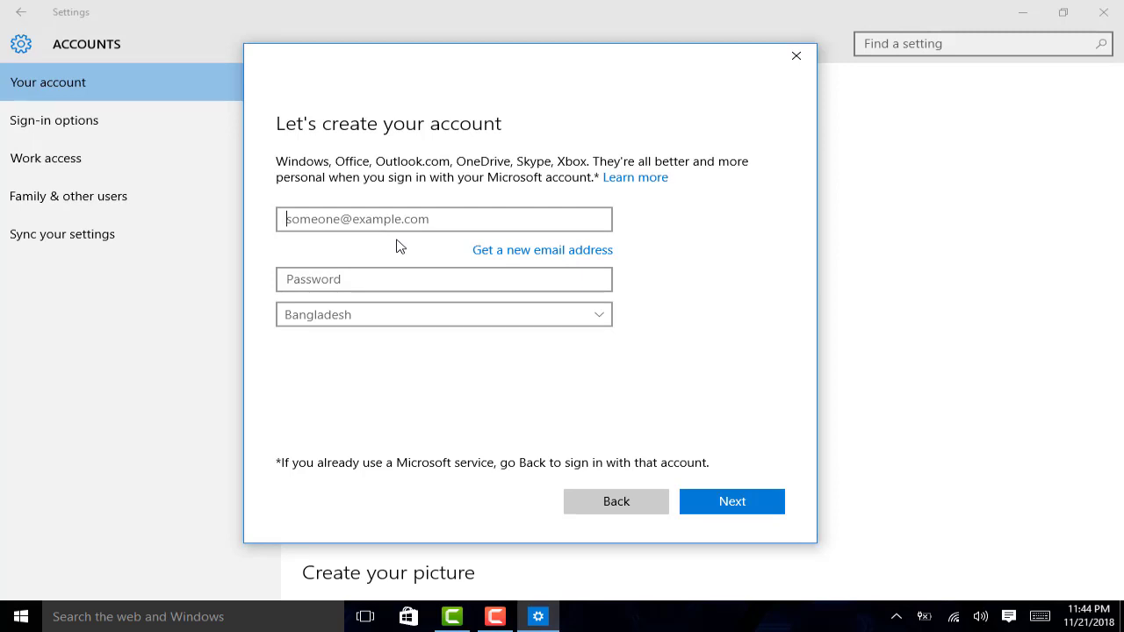
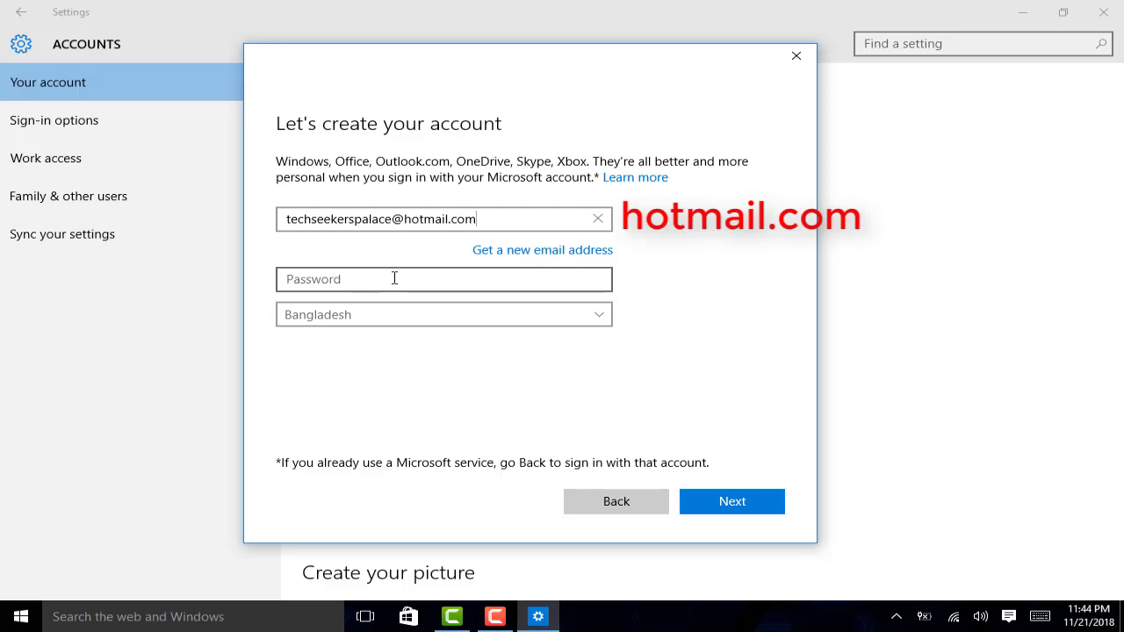
{"action": "left_click", "coordinate": [394, 279]}
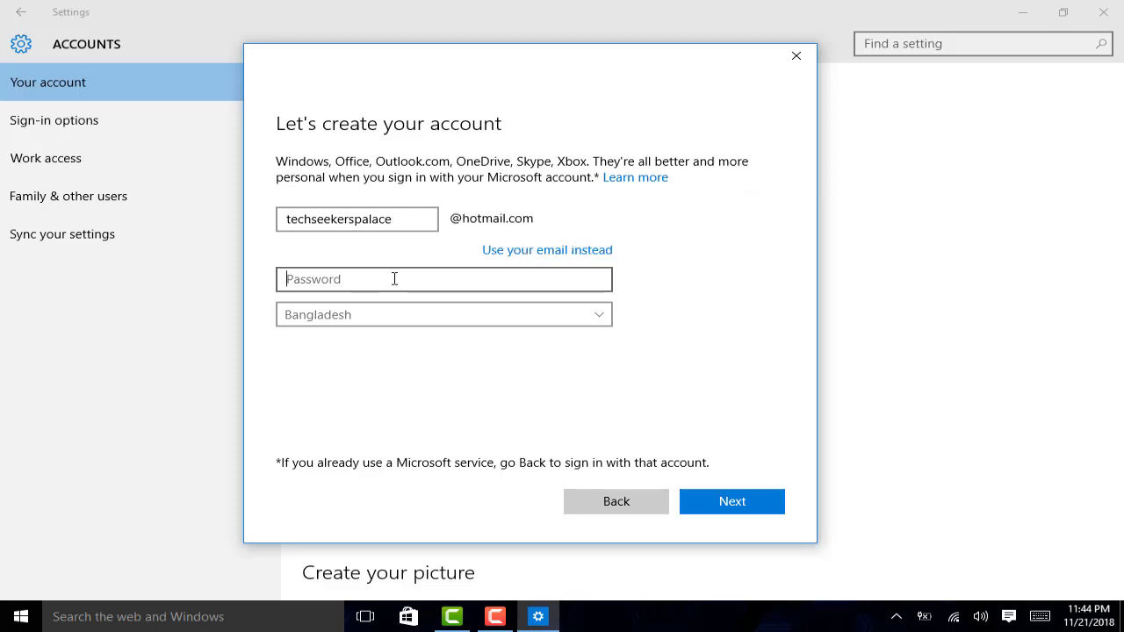
{"action": "left_click", "coordinate": [350, 225]}
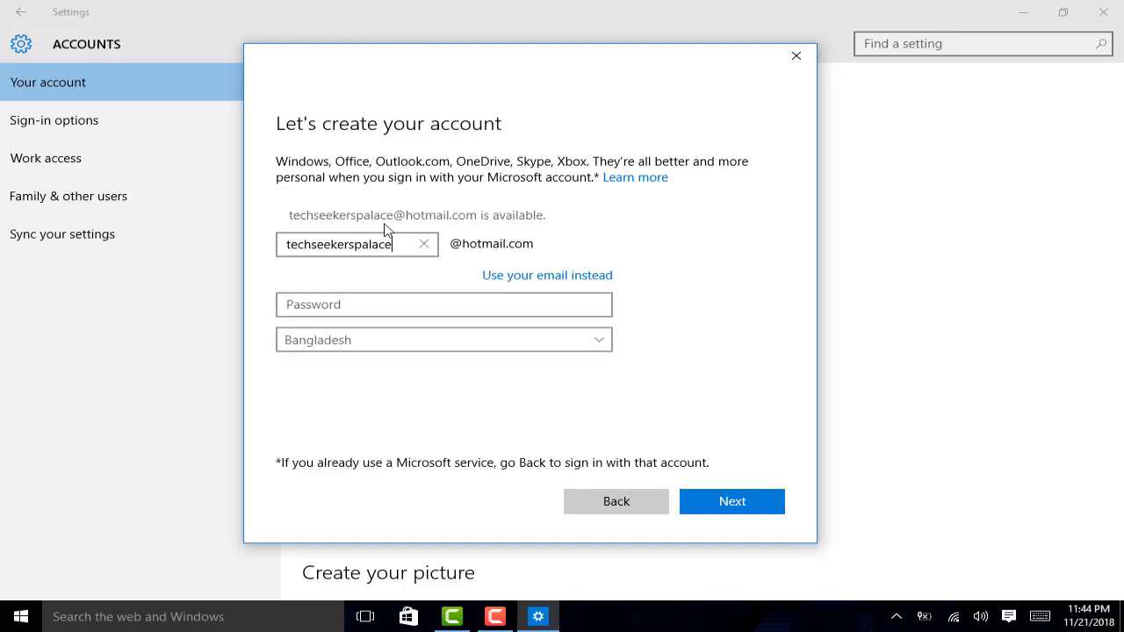
{"action": "left_click", "coordinate": [402, 238]}
Step: Enter the password for the new account, correcting an initial mistyped attempt
{"action": "left_click", "coordinate": [374, 307]}
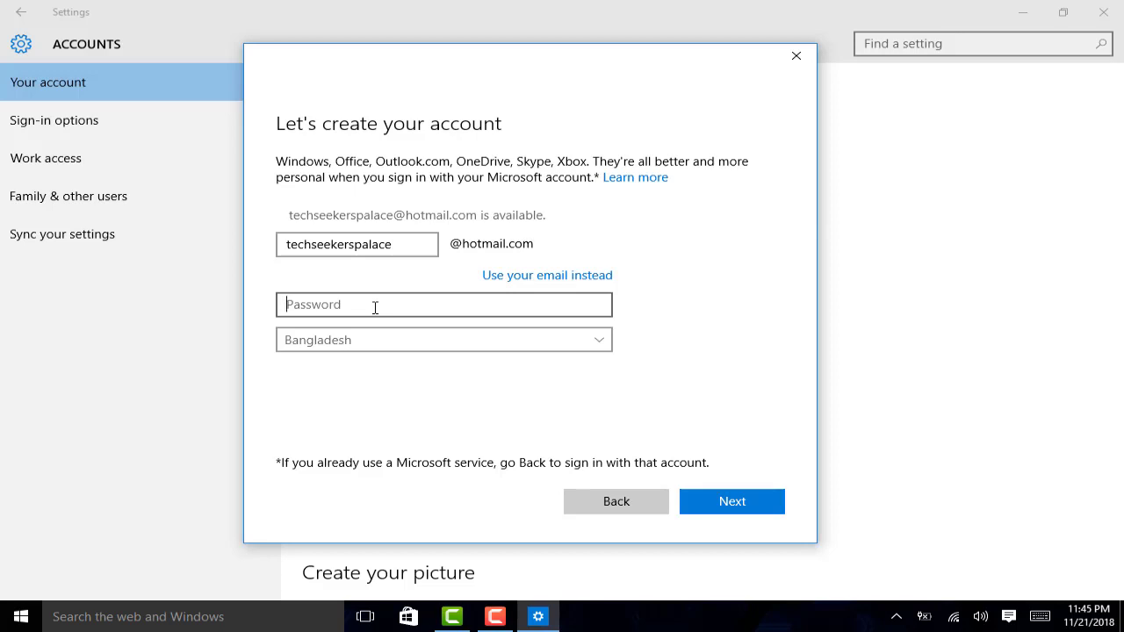
{"action": "type", "text": "***"}
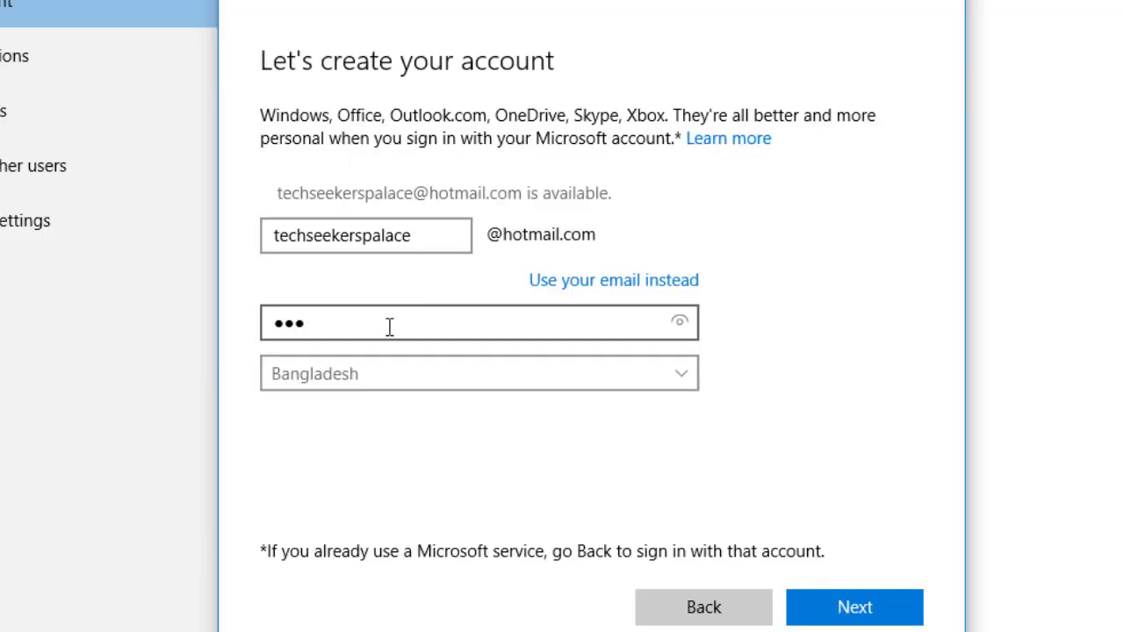
{"action": "key", "text": "BackSpace"}
{"action": "key", "text": "BackSpace"}
{"action": "key", "text": "BackSpace"}
{"action": "type", "text": "************"}
Step: Set the account's country to United States
{"action": "left_click", "coordinate": [371, 377]}
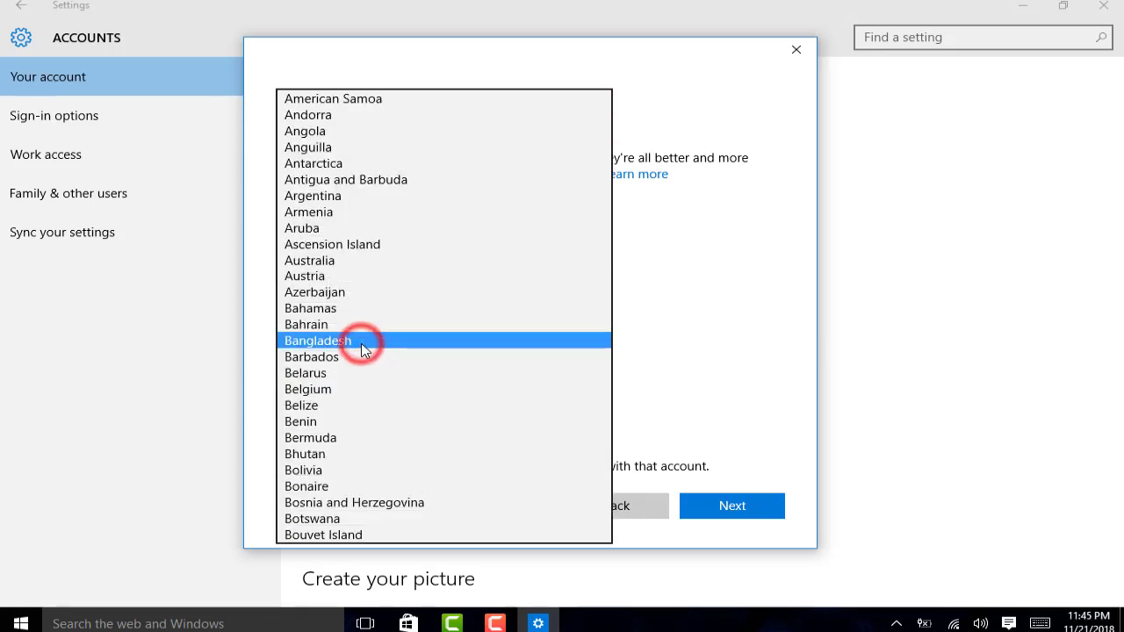
{"action": "scroll", "coordinate": [426, 354], "scroll_direction": "down", "scroll_amount": 10}
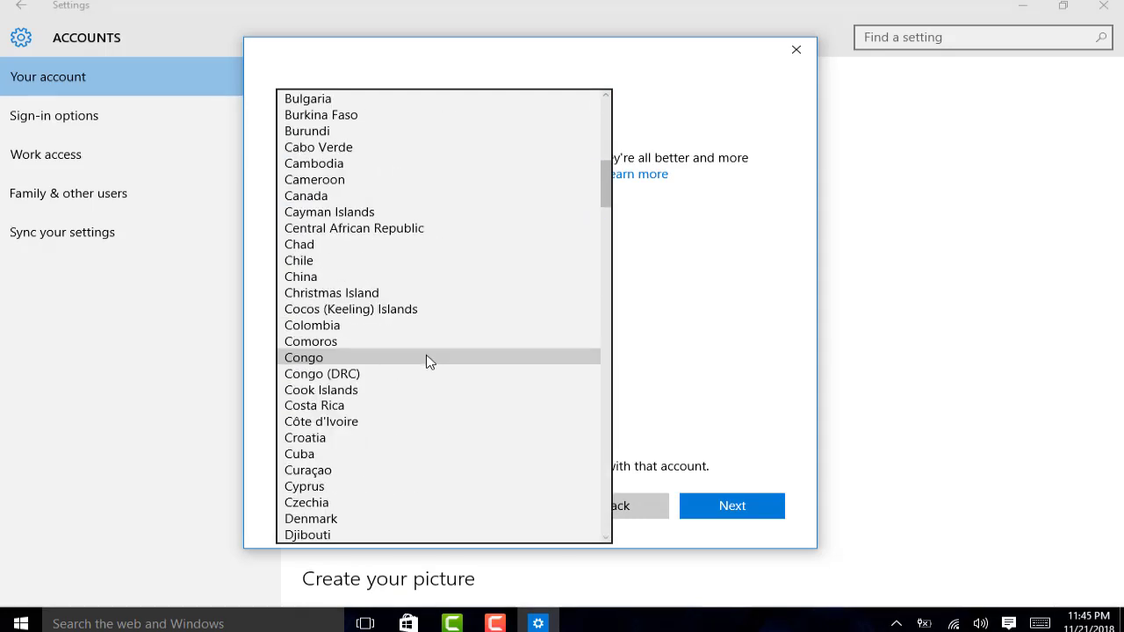
{"action": "scroll", "coordinate": [429, 361], "scroll_direction": "down", "scroll_amount": 11}
{"action": "scroll", "coordinate": [431, 362], "scroll_direction": "down", "scroll_amount": 15}
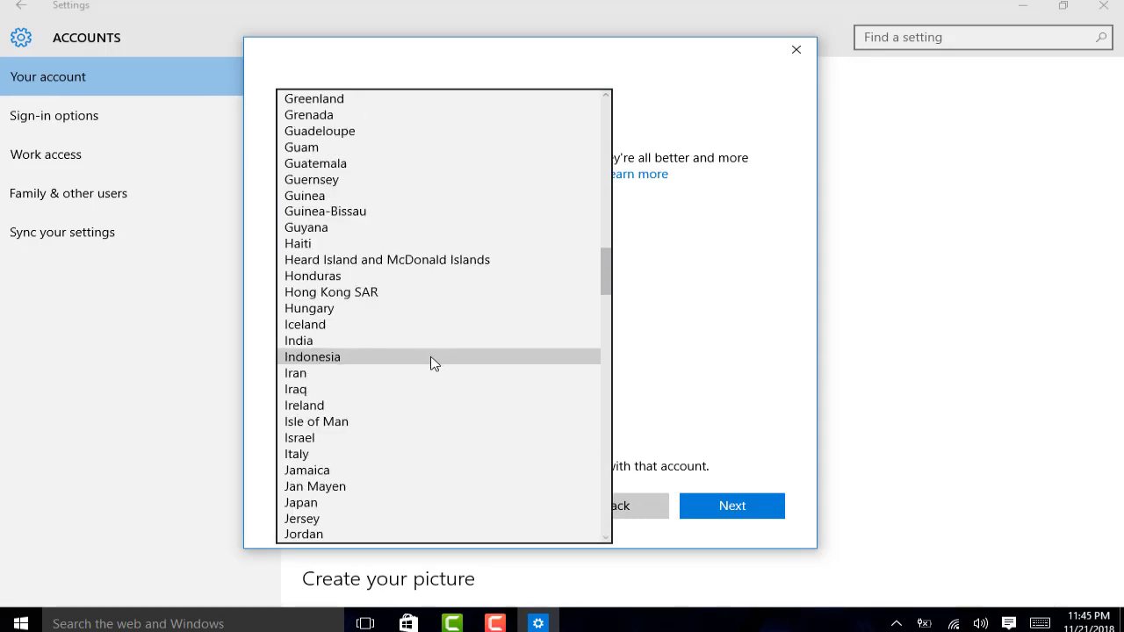
{"action": "scroll", "coordinate": [437, 355], "scroll_direction": "down", "scroll_amount": 20}
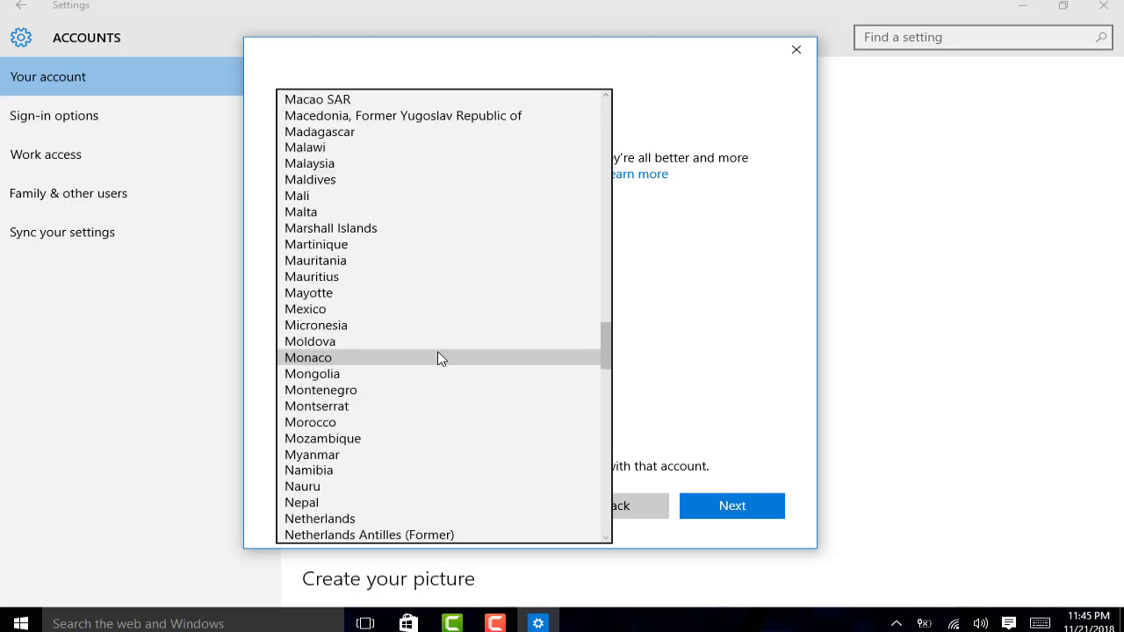
{"action": "scroll", "coordinate": [439, 360], "scroll_direction": "down", "scroll_amount": 12}
{"action": "left_click", "coordinate": [387, 370]}
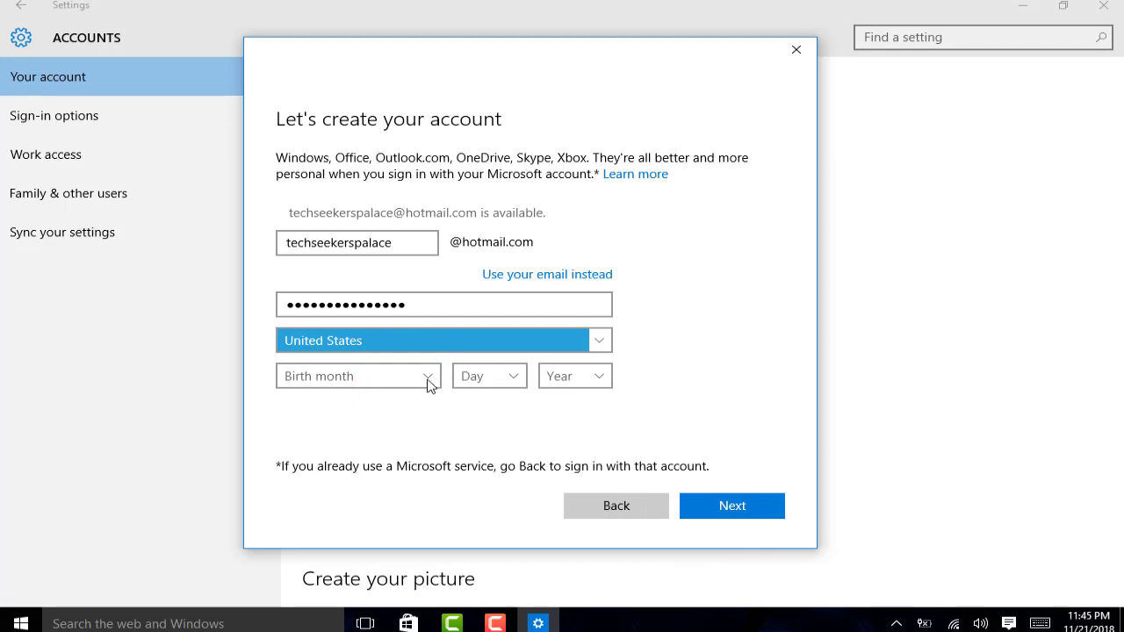
{"action": "left_click", "coordinate": [430, 383]}
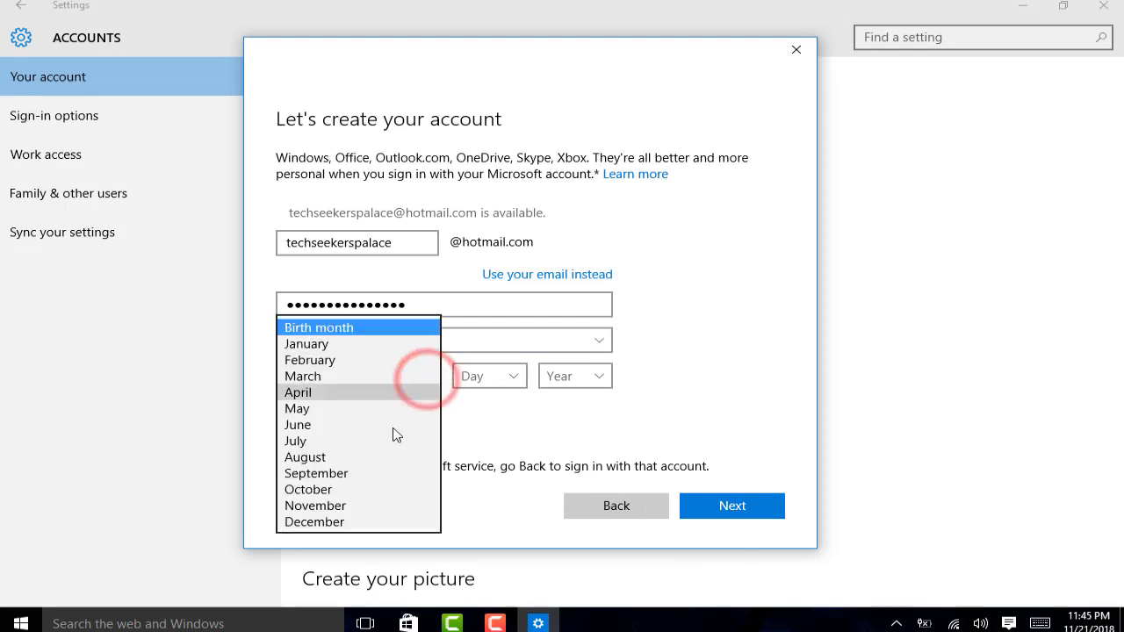
{"action": "left_click", "coordinate": [369, 490]}
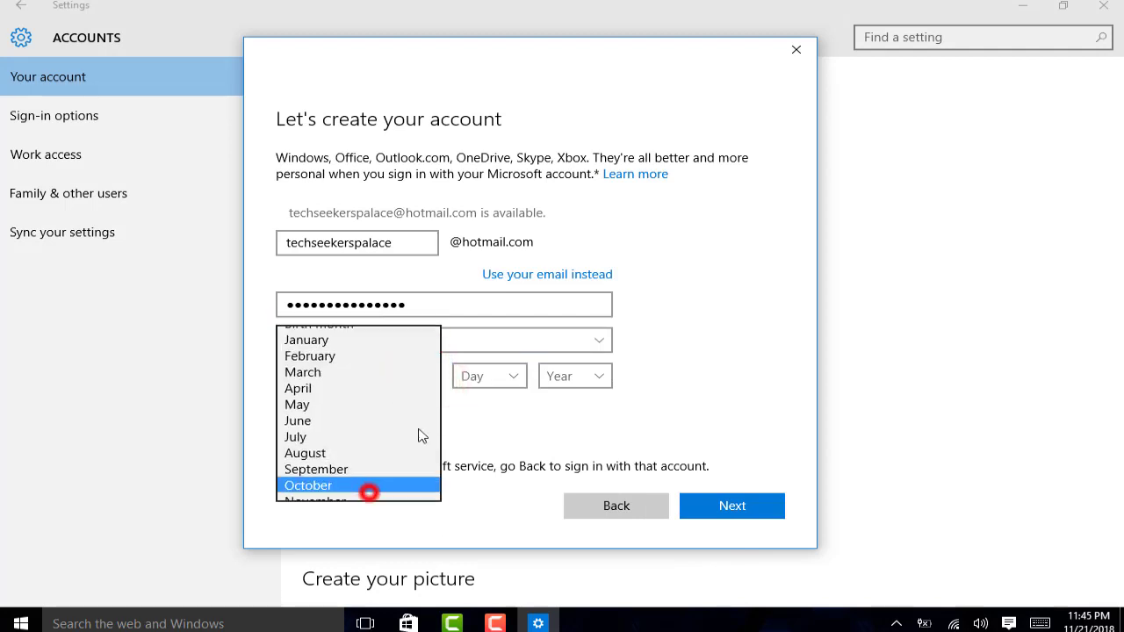
{"action": "left_click", "coordinate": [519, 378]}
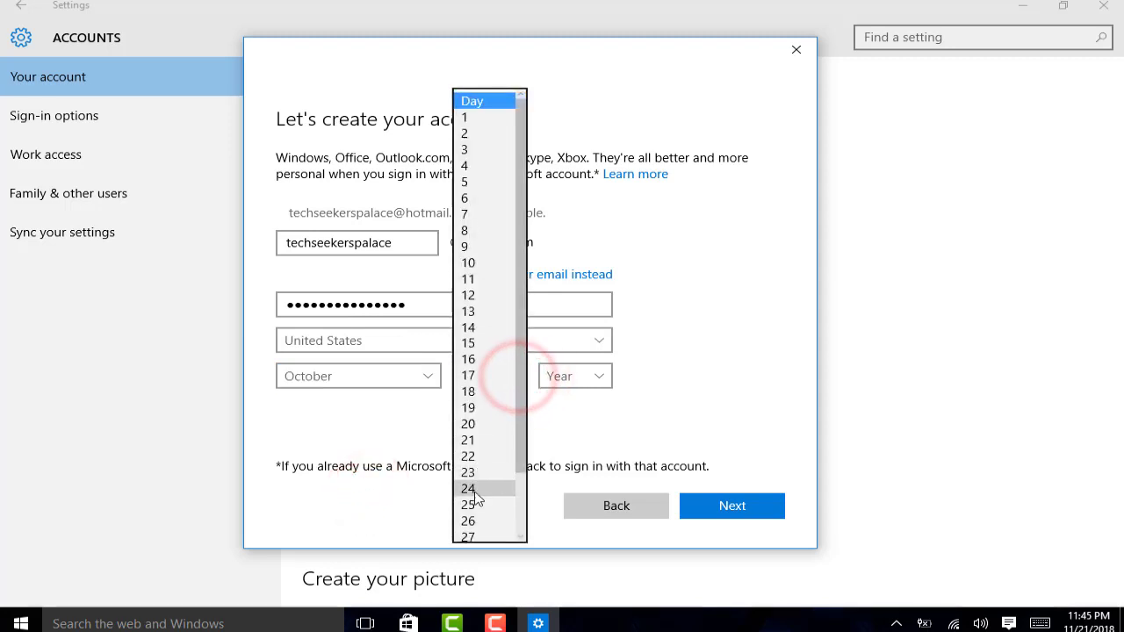
{"action": "left_click", "coordinate": [474, 497]}
{"action": "left_click", "coordinate": [579, 378]}
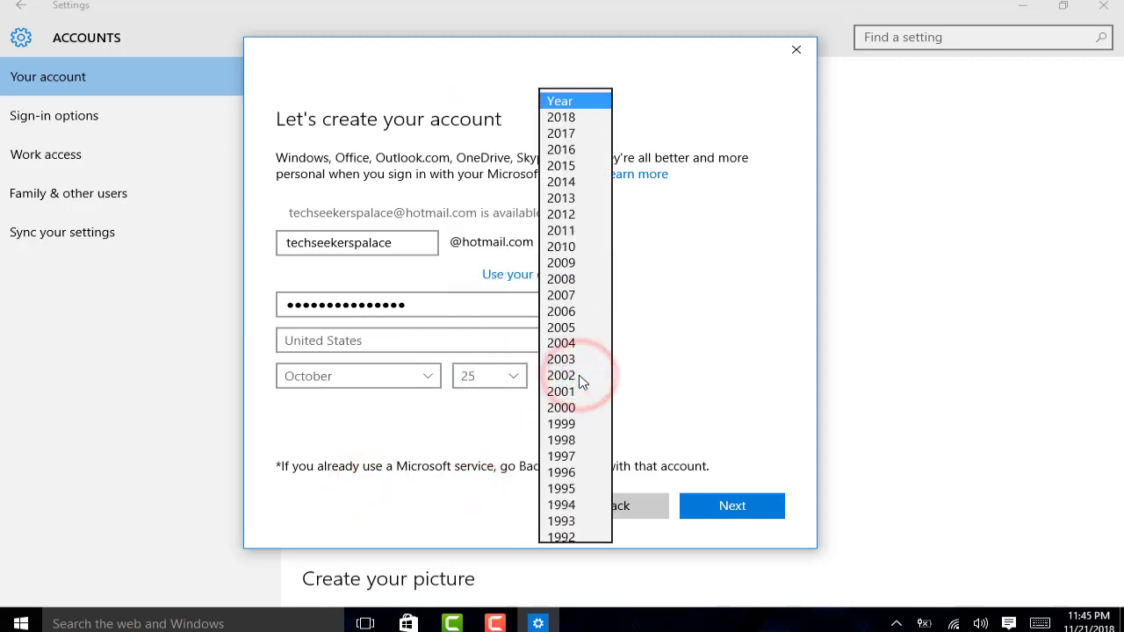
{"action": "scroll", "coordinate": [579, 381], "scroll_direction": "down", "scroll_amount": 1}
{"action": "scroll", "coordinate": [579, 381], "scroll_direction": "down", "scroll_amount": 1}
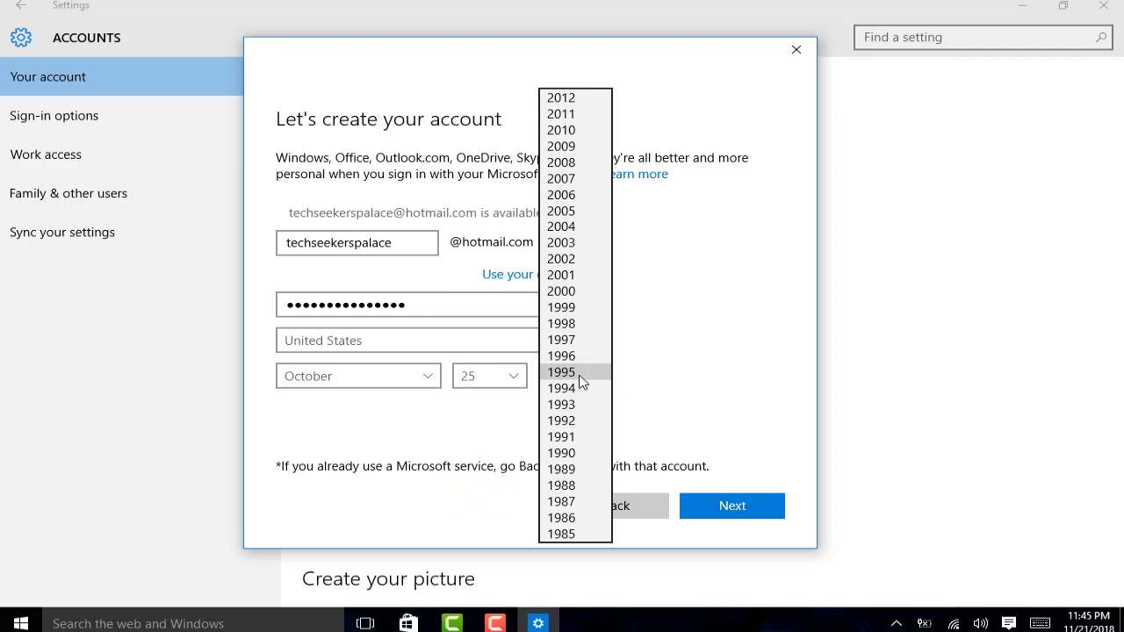
{"action": "left_click", "coordinate": [561, 436]}
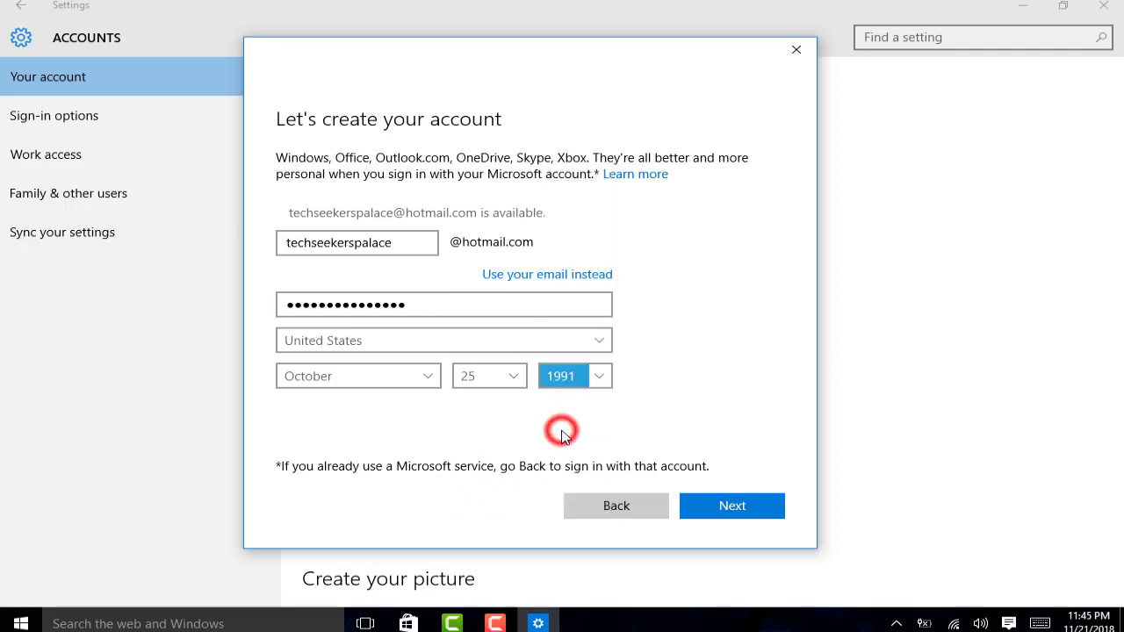
Step: Submit the account details, skip the phone number and pass the relevance page to reach Create a PIN
{"action": "left_click", "coordinate": [755, 516]}
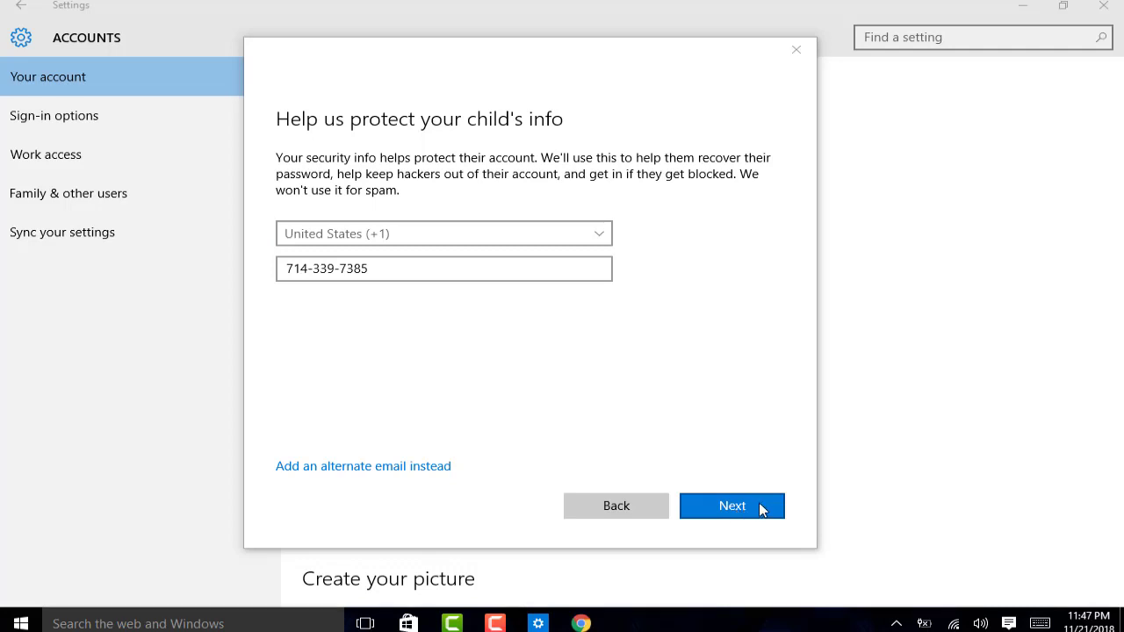
{"action": "left_click", "coordinate": [760, 508]}
{"action": "left_click", "coordinate": [759, 509]}
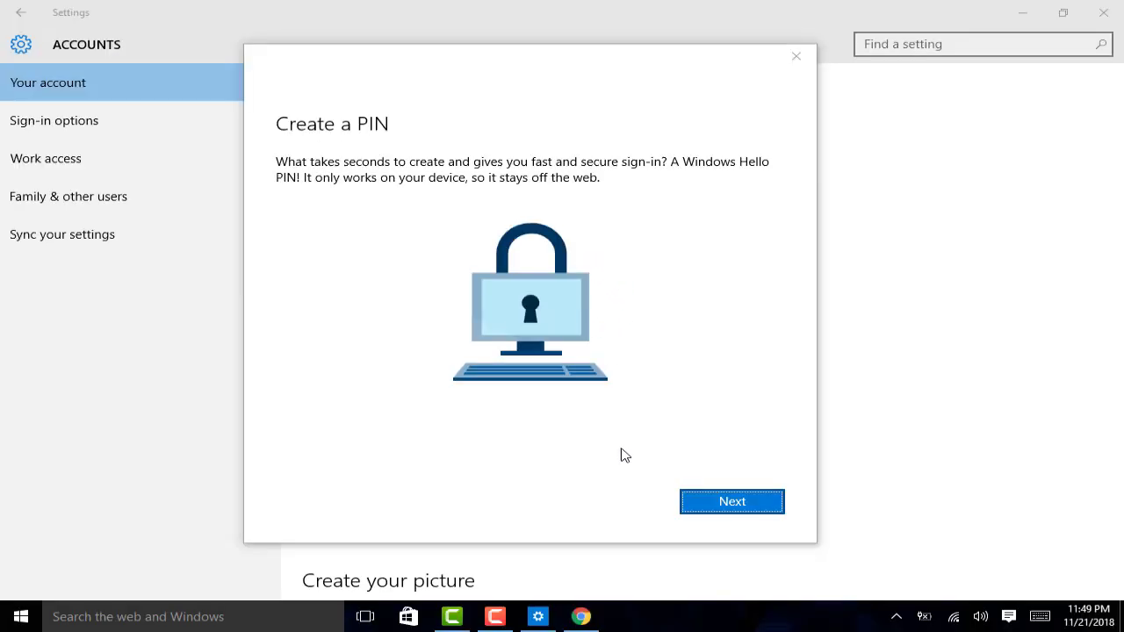
Step: Create a four-digit PIN, entering it in New PIN and Confirm PIN, and save it
{"action": "left_click", "coordinate": [719, 505]}
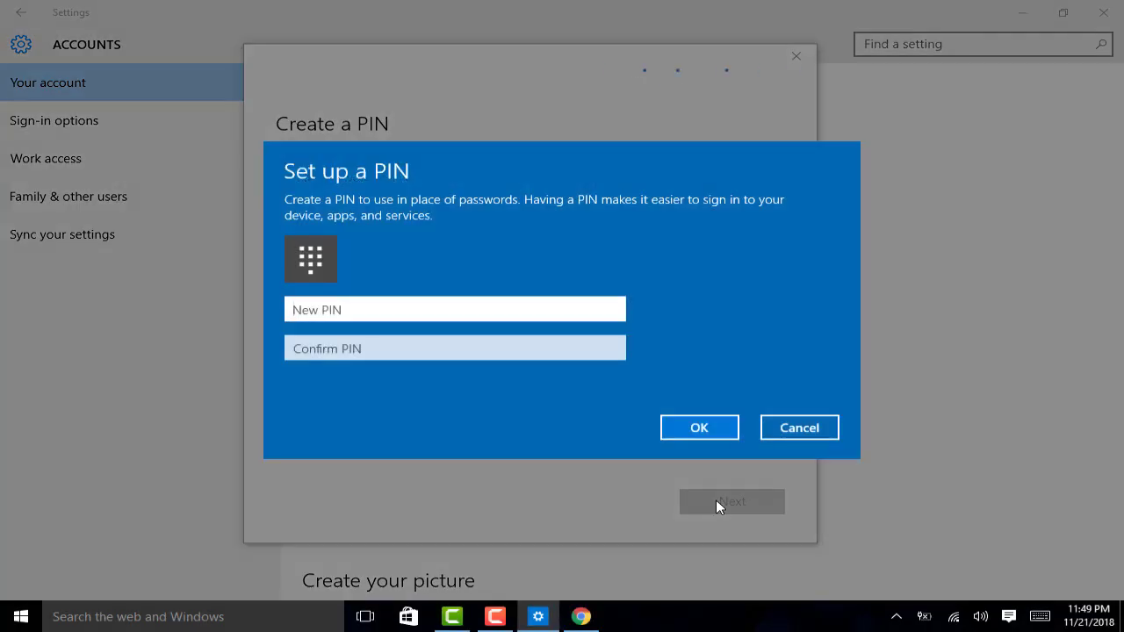
{"action": "left_click", "coordinate": [347, 309]}
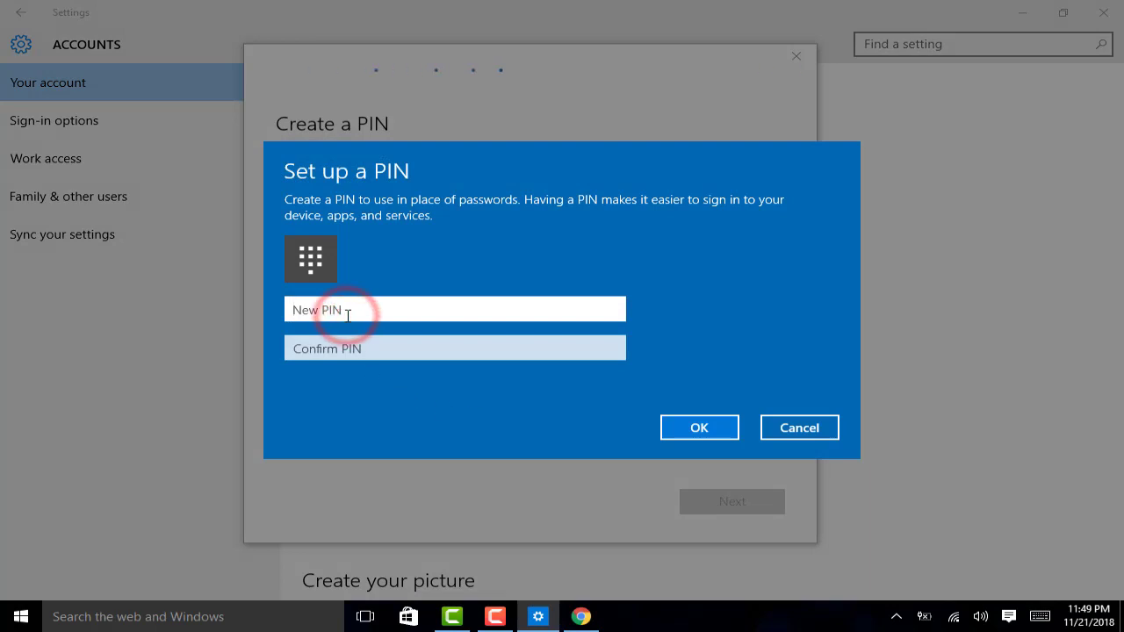
{"action": "type", "text": "1234"}
{"action": "left_click", "coordinate": [348, 348]}
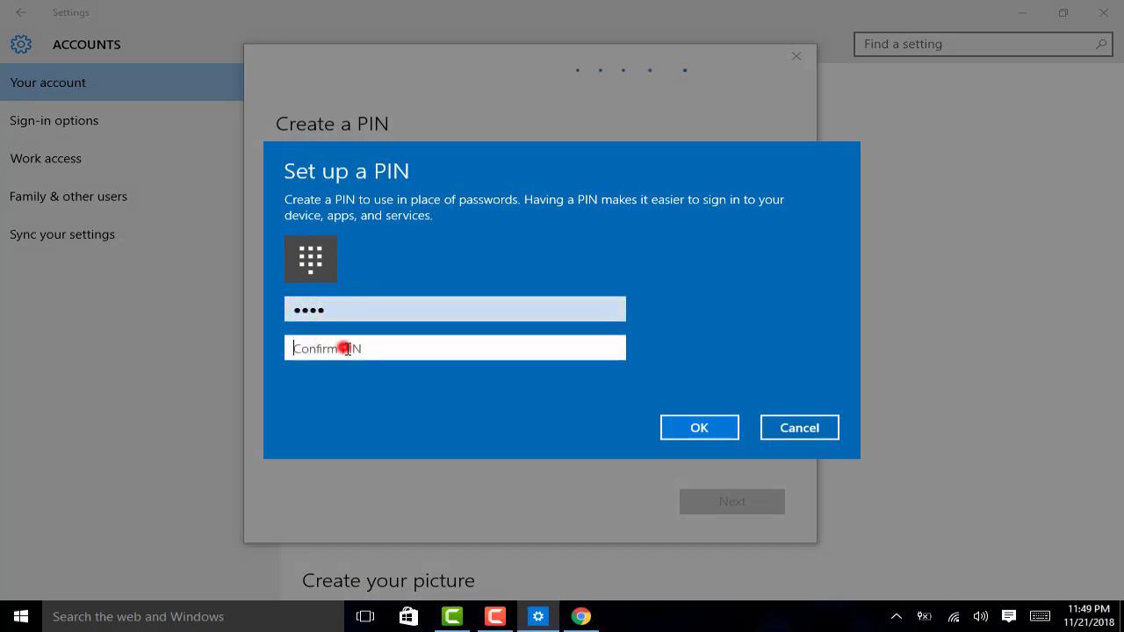
{"action": "type", "text": "1234"}
{"action": "left_click", "coordinate": [698, 427]}
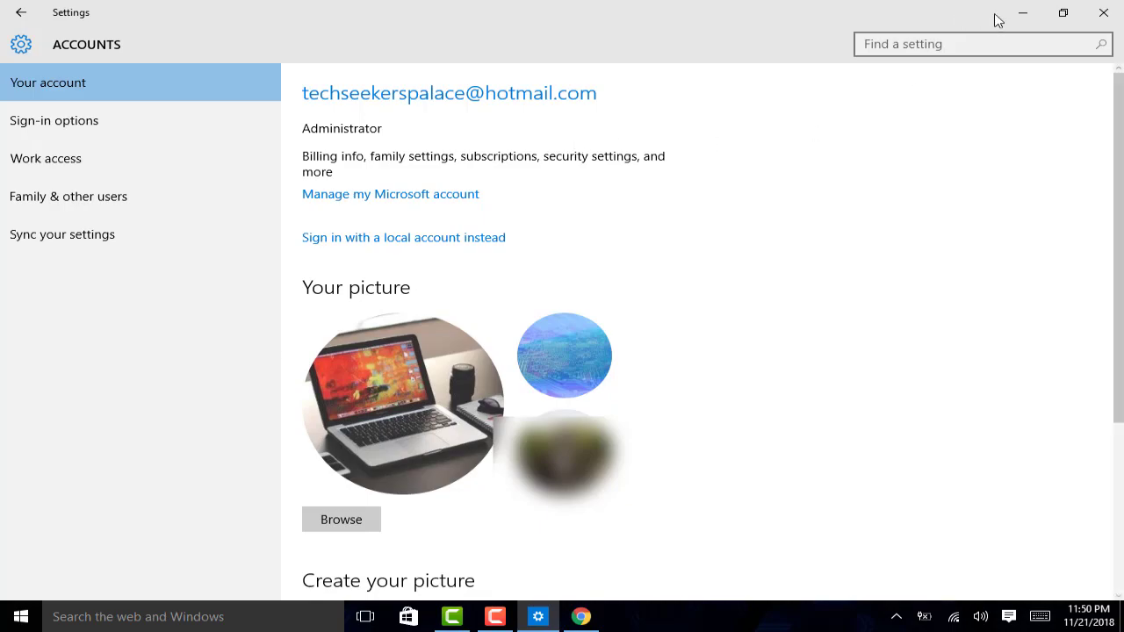
Step: Minimize the Settings window to reveal the desktop
{"action": "left_click", "coordinate": [1021, 15]}
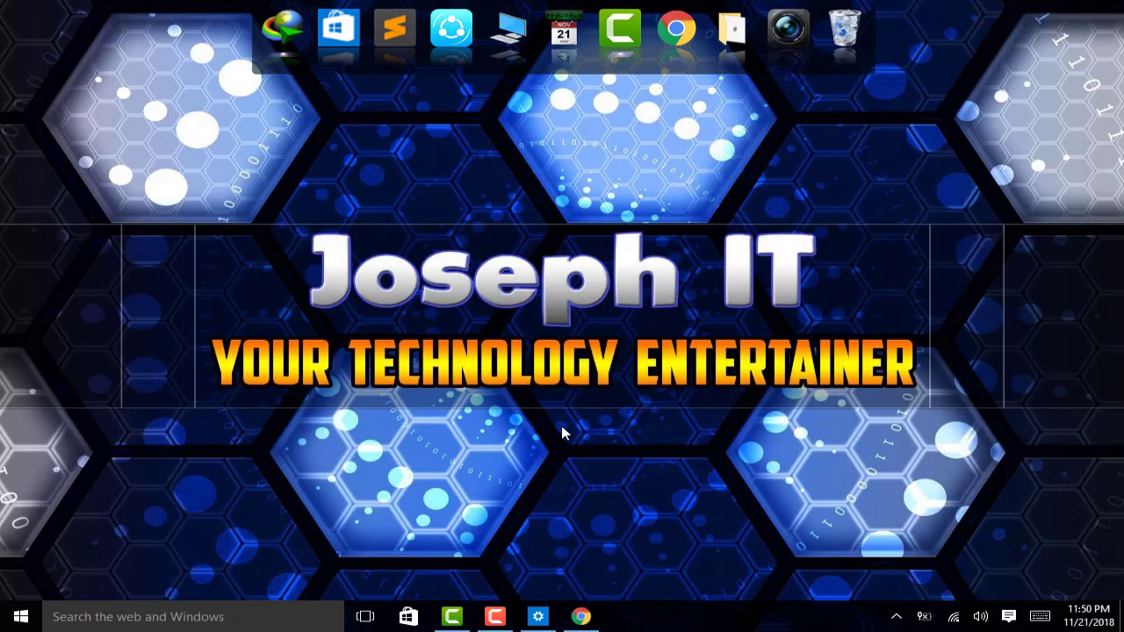